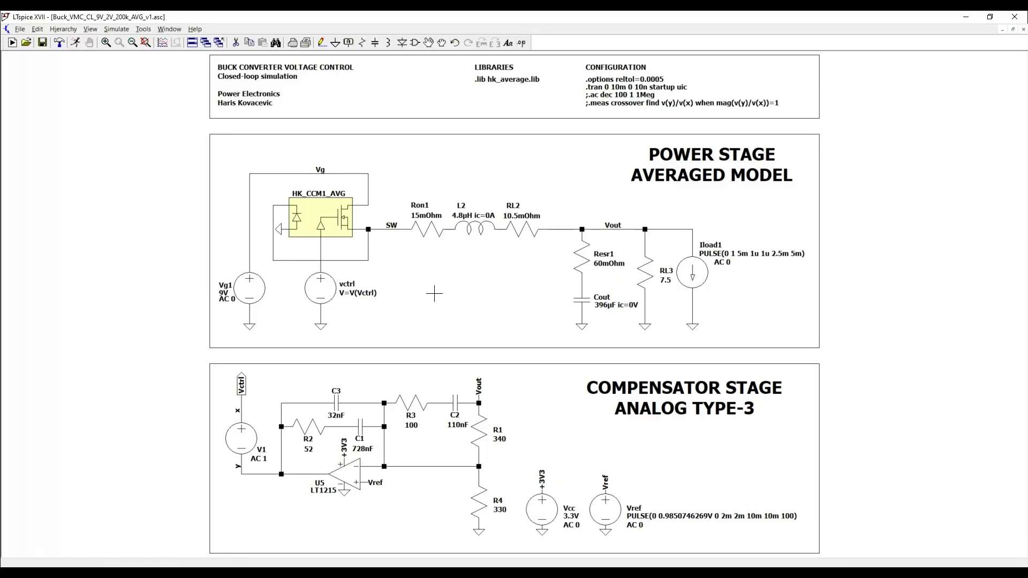
Run the transient simulation, then plot V(vout) and the I(Iload1) load-current steps over 0–10 ms.
left_click(75, 44)
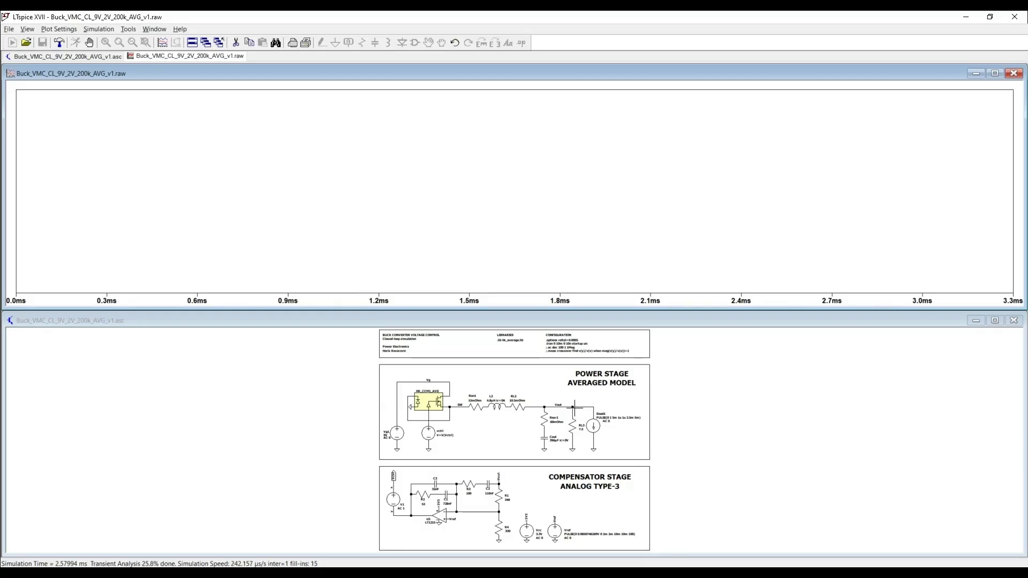
left_click(555, 400)
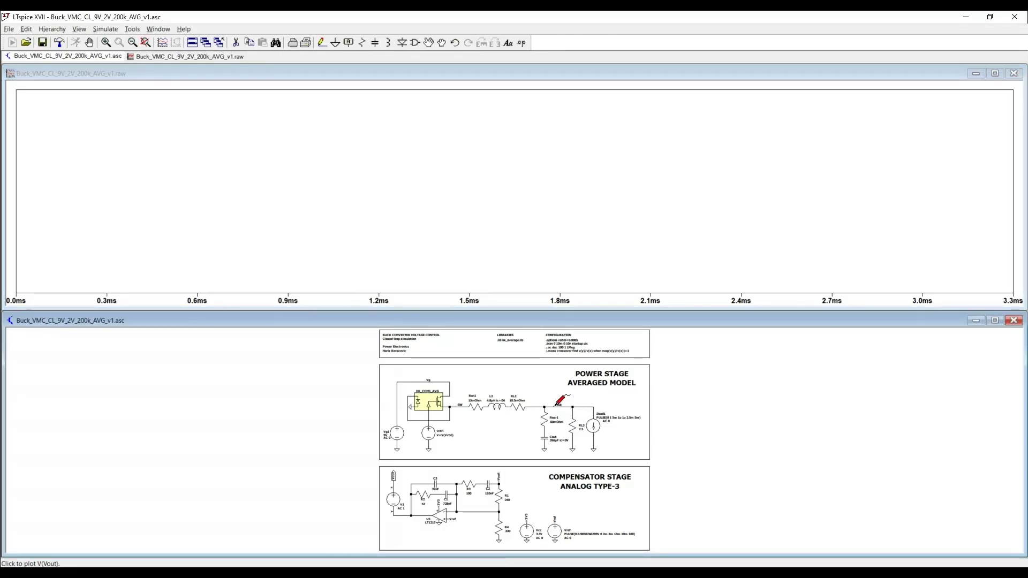
left_click(554, 401)
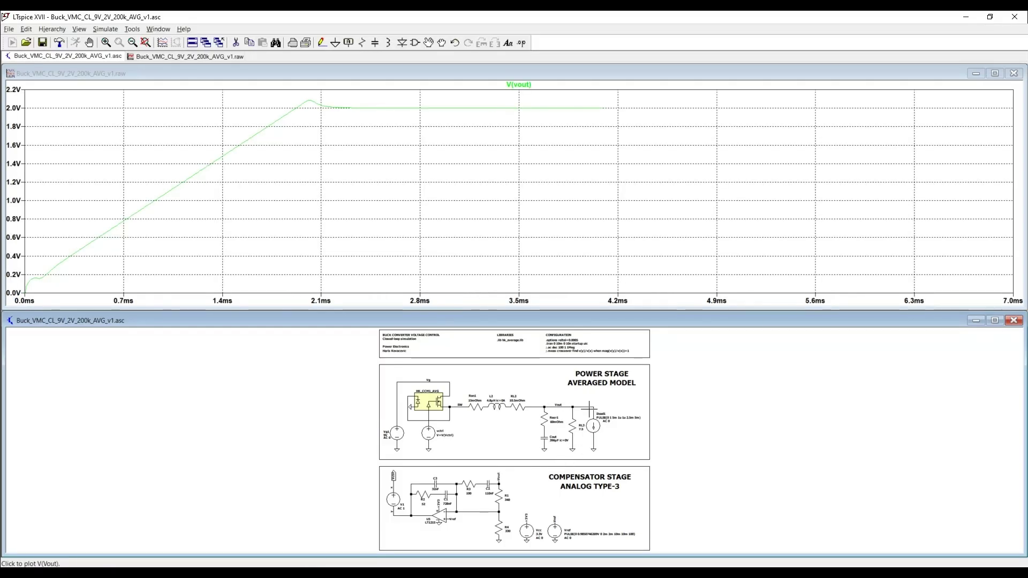
left_click(596, 417)
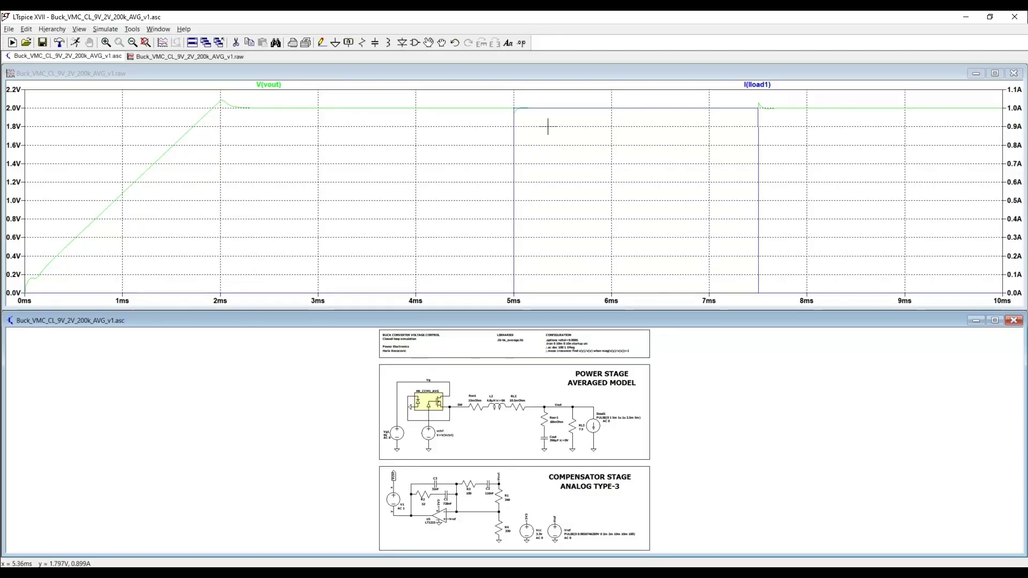
Zoom V(vout) around the 5 ms and 7.5 ms load steps, then close the waveform window.
left_click_drag(493, 93, 793, 120)
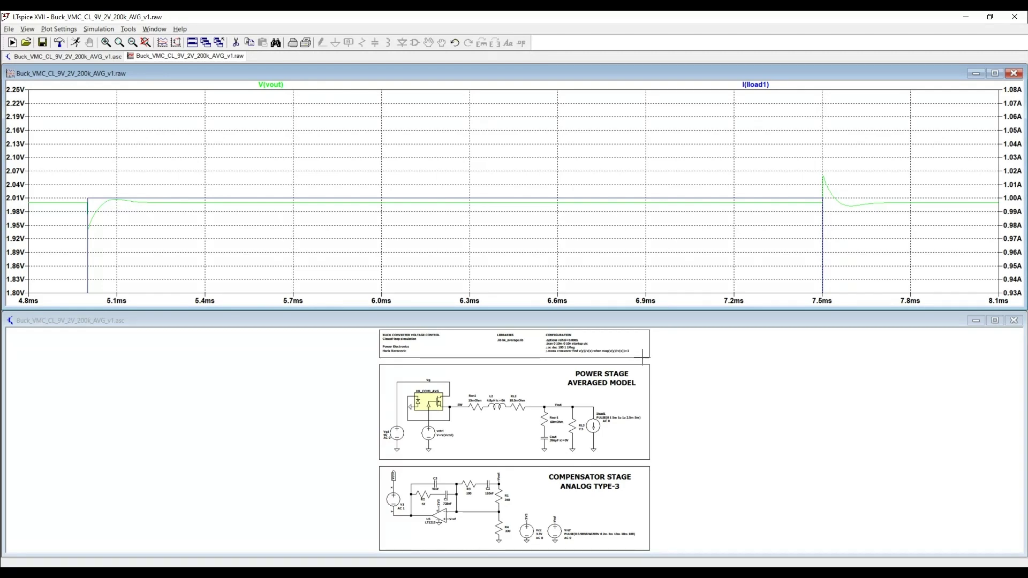
left_click(1017, 74)
Maximize the schematic and comment out the .tran directive with a leading ';'.
left_click(994, 320)
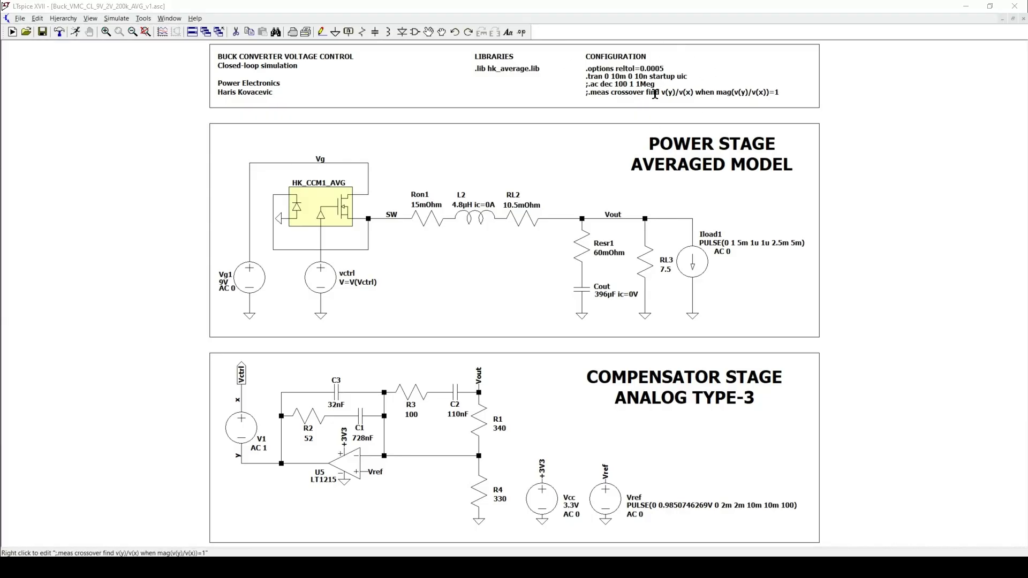
right_click(599, 74)
key("Escape")
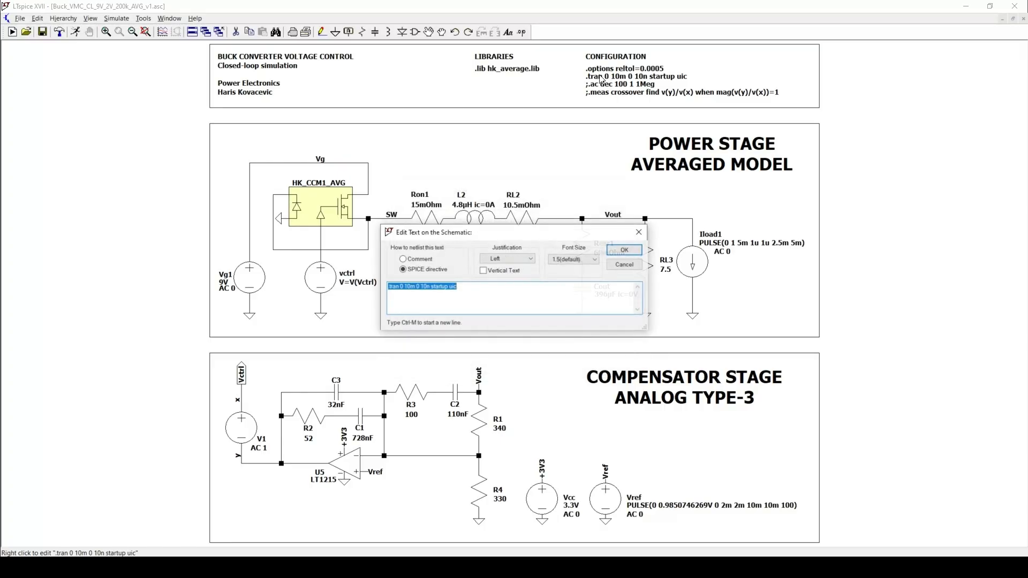
type(";")
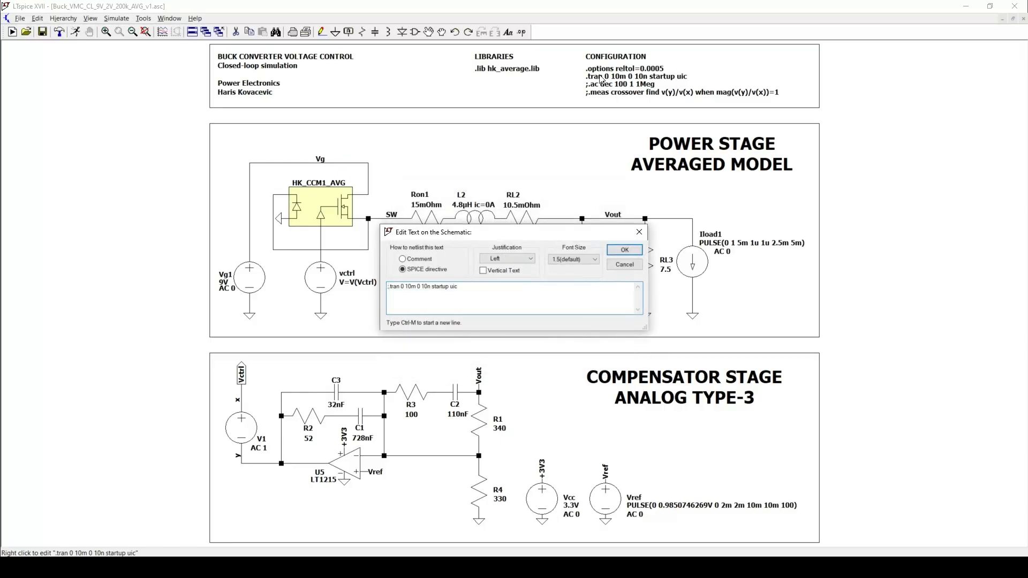
key("Return")
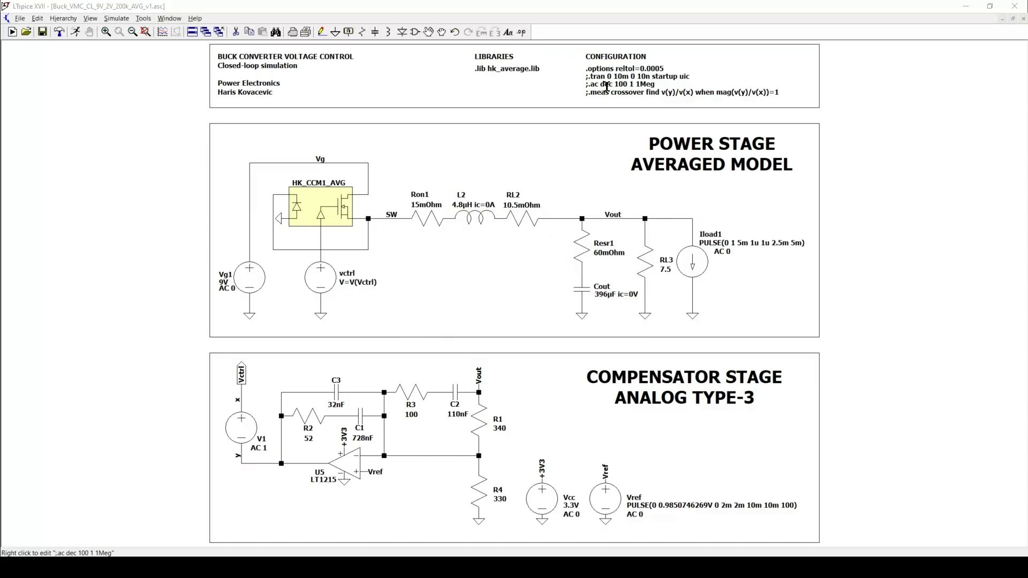
Re-enable the .ac dec 100 1 1Meg sweep by removing its semicolon.
right_click(606, 86)
key("Home")
key("Delete")
key("Return")
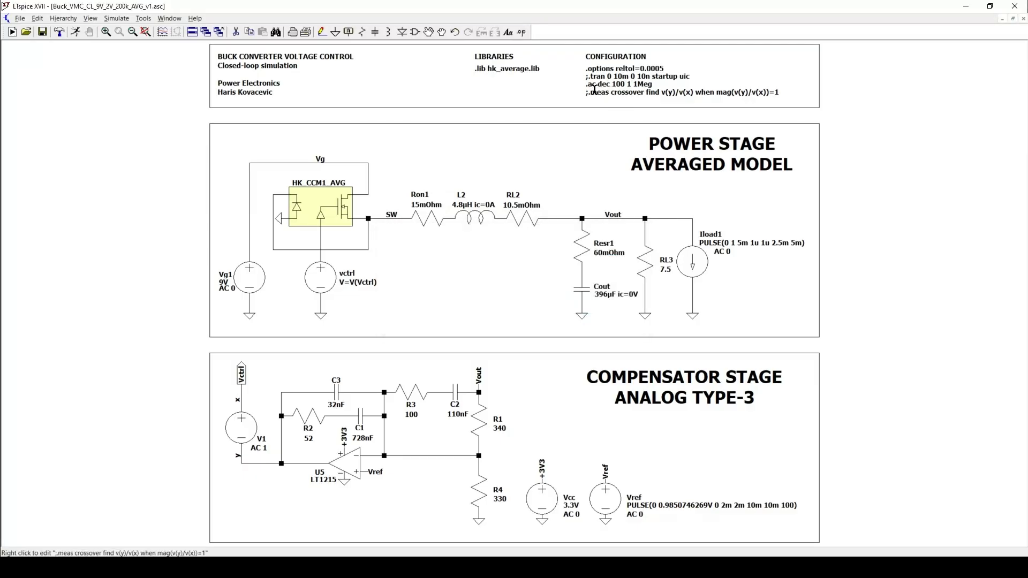
Re-enable the .meas crossover directive by removing its leading semicolon.
right_click(626, 93)
left_click(390, 286)
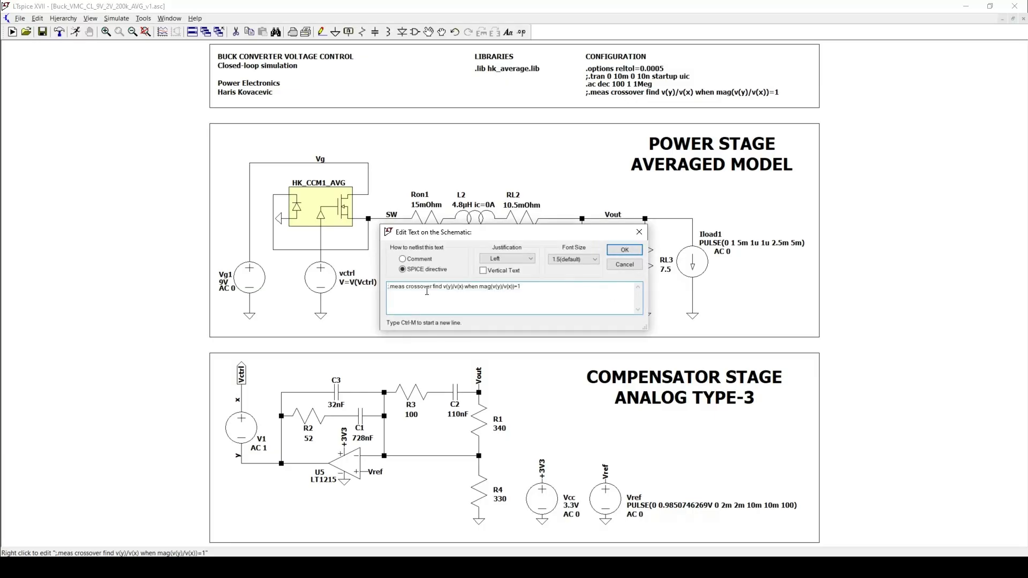
key("Delete")
type(";")
key("BackSpace")
key("Return")
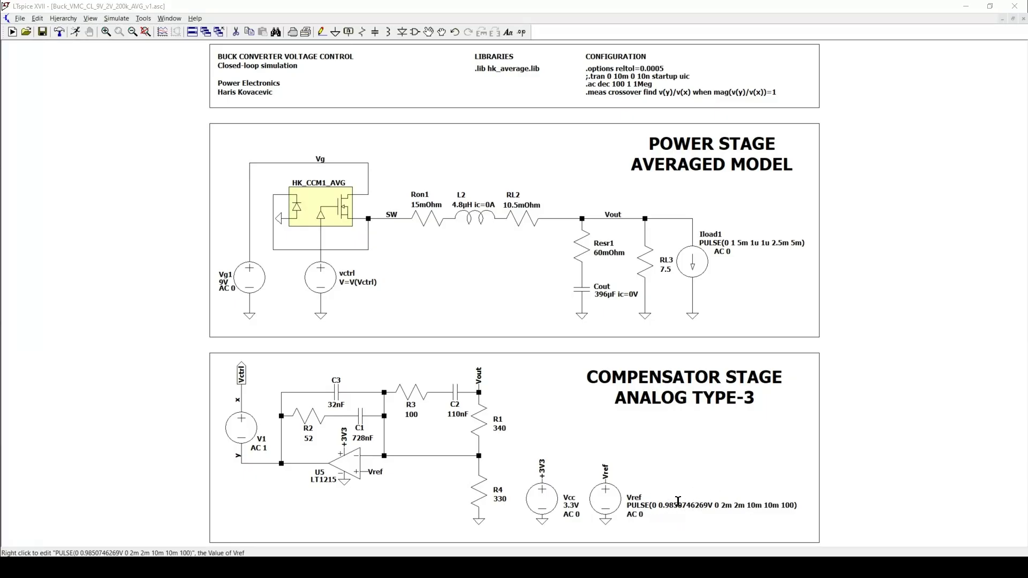
Replace Vref's pulse with a DC value of 0.9850746269V and run the AC analysis.
right_click(603, 501)
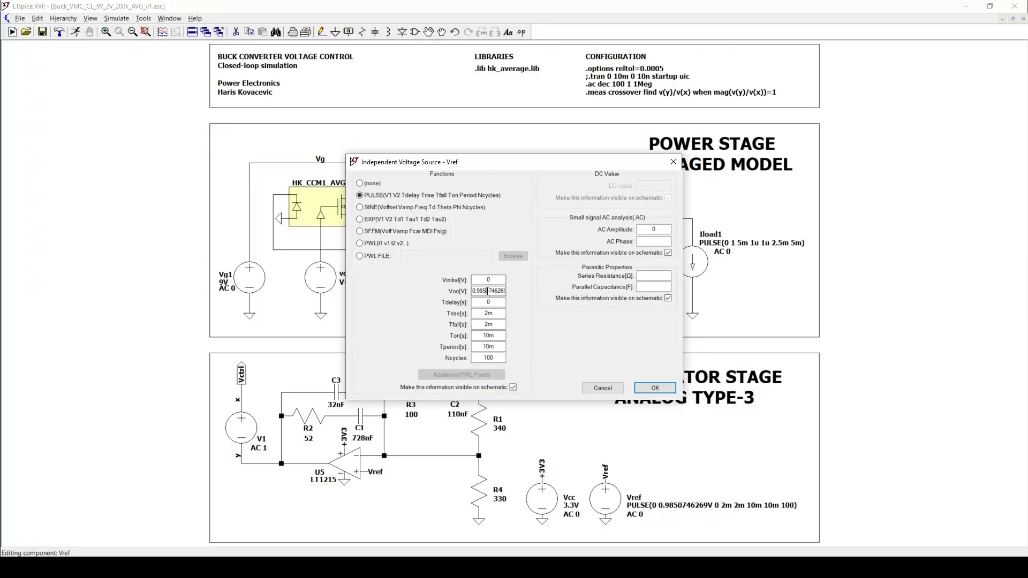
key("Tab")
key("ctrl+c")
left_click(366, 184)
left_click(654, 185)
key("ctrl+v")
left_click(654, 388)
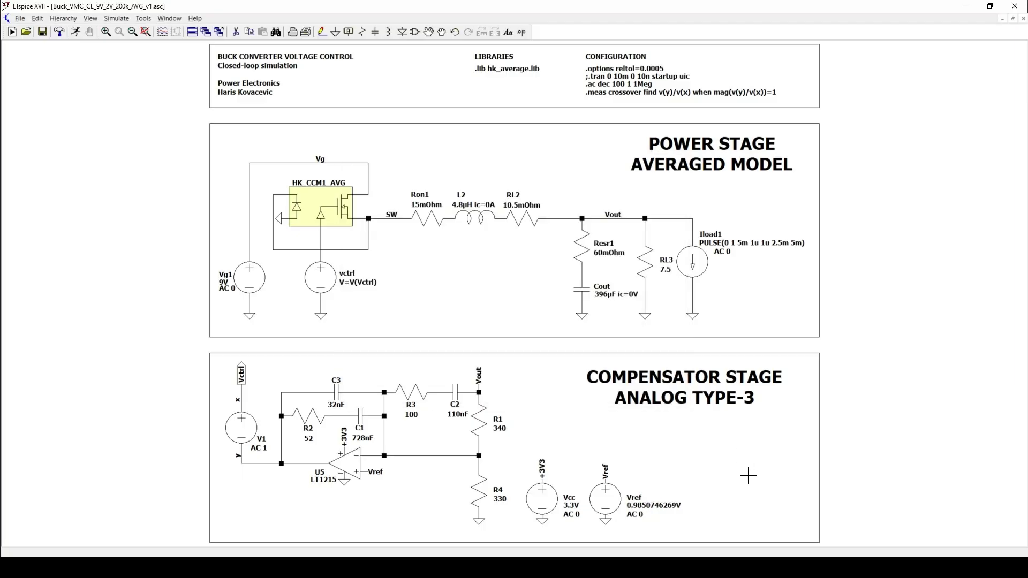
left_click(78, 34)
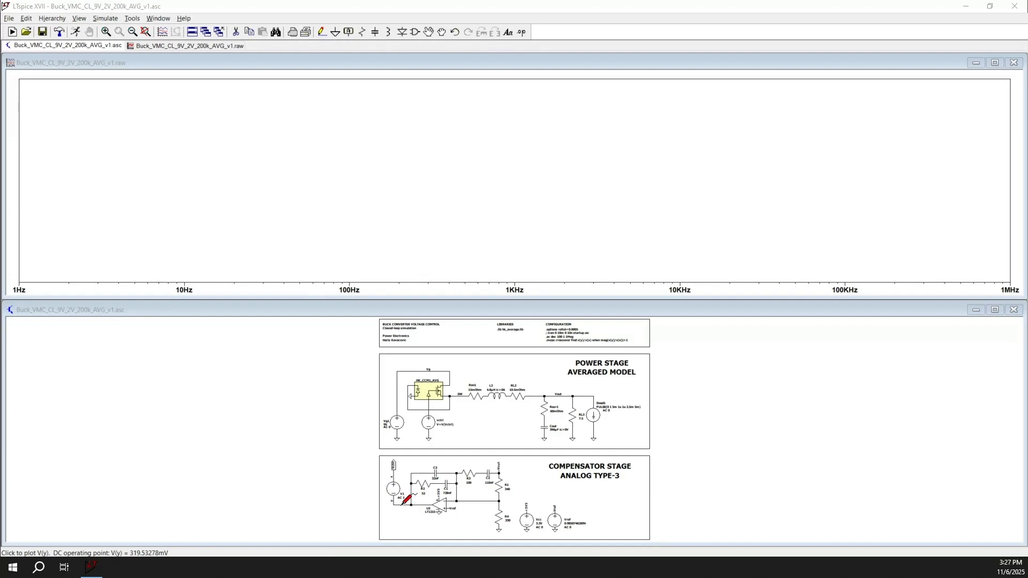
Probe node y, then change the trace expression to v(y)/v(x) and color it blue.
left_click(404, 503)
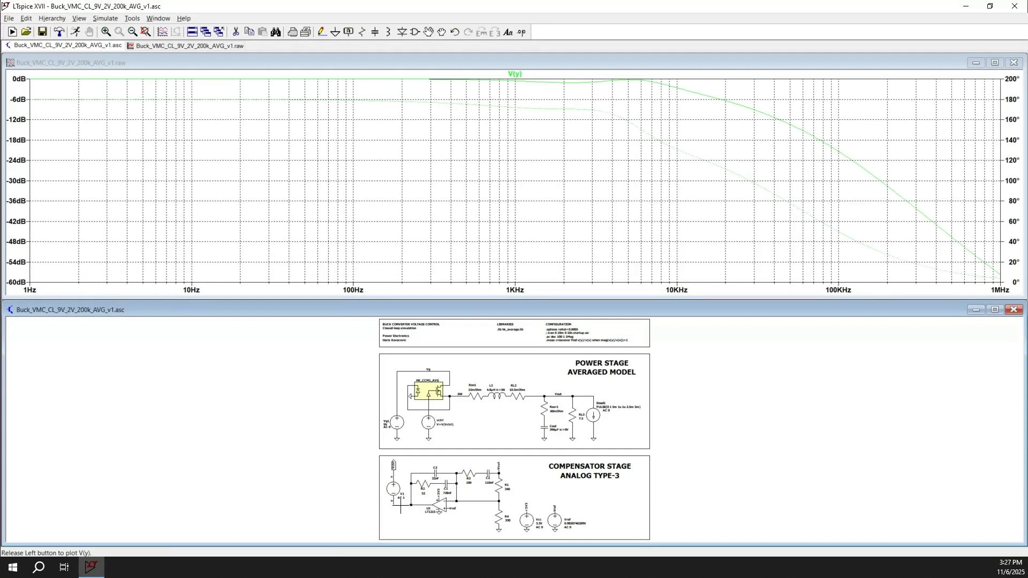
right_click(523, 76)
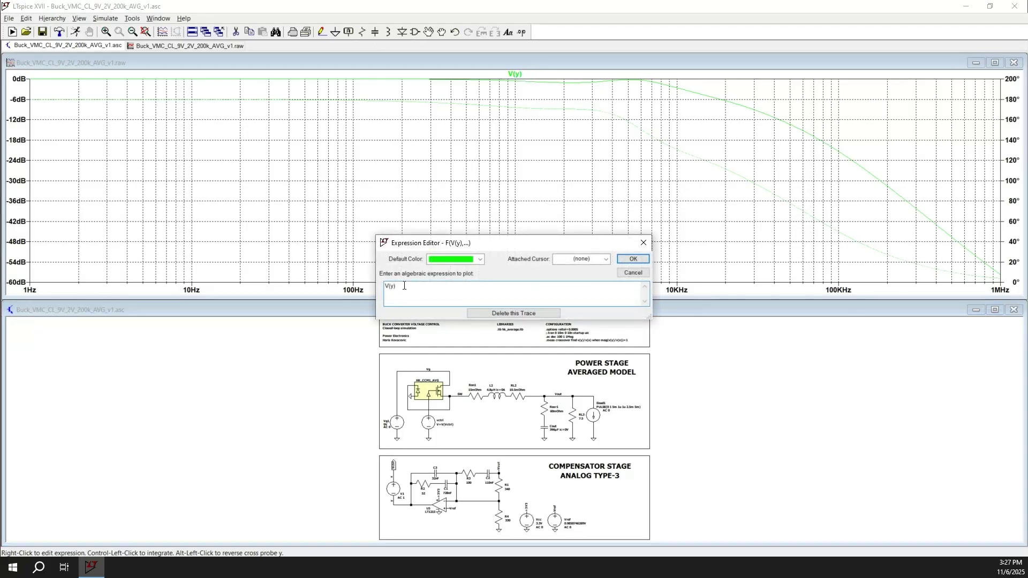
key("ctrl+a")
type("v(y)/v(x)")
left_click(465, 259)
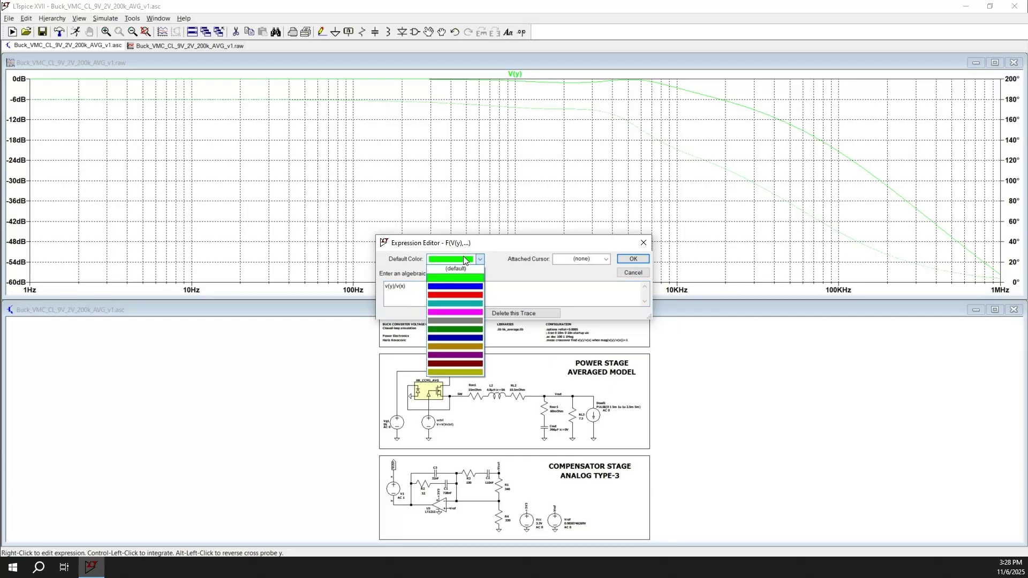
left_click(458, 284)
left_click(633, 259)
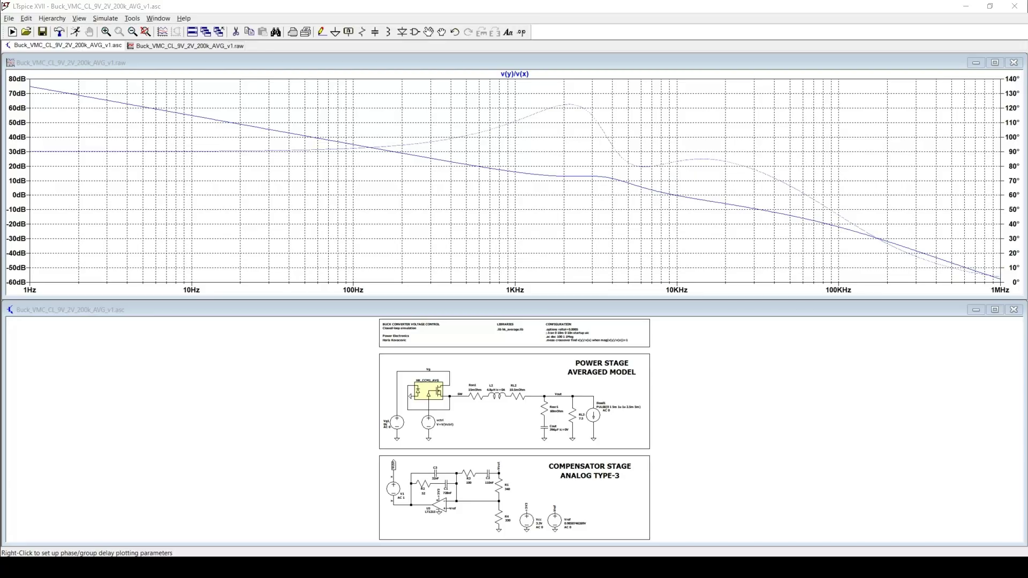
key("ctrl+l")
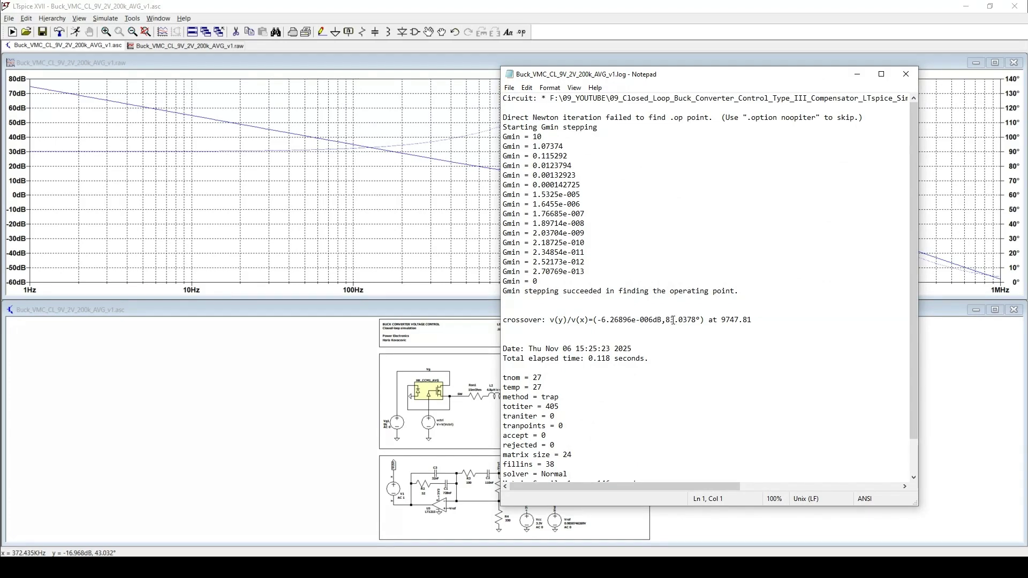
left_click_drag(756, 320, 504, 319)
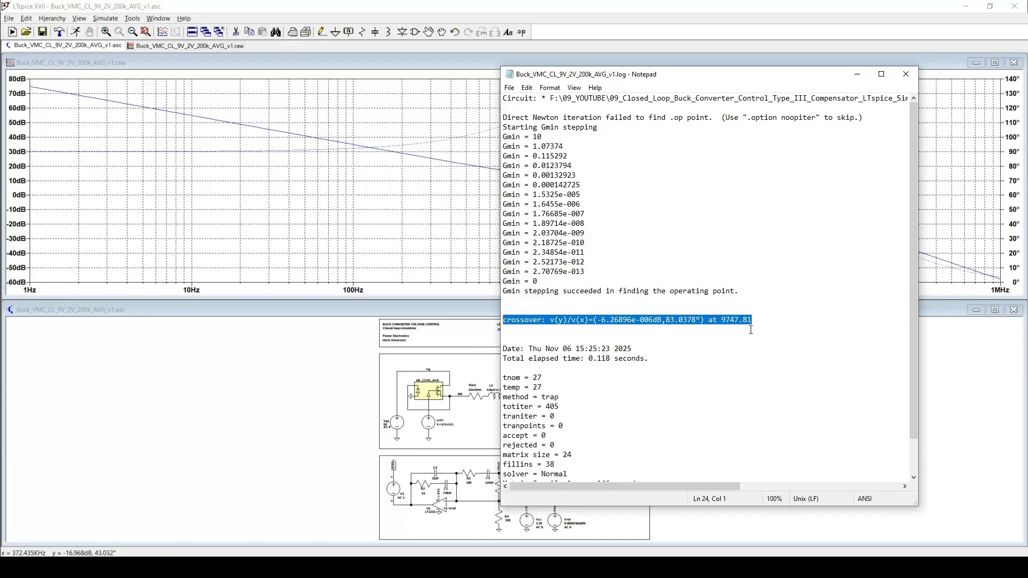
left_click(752, 328)
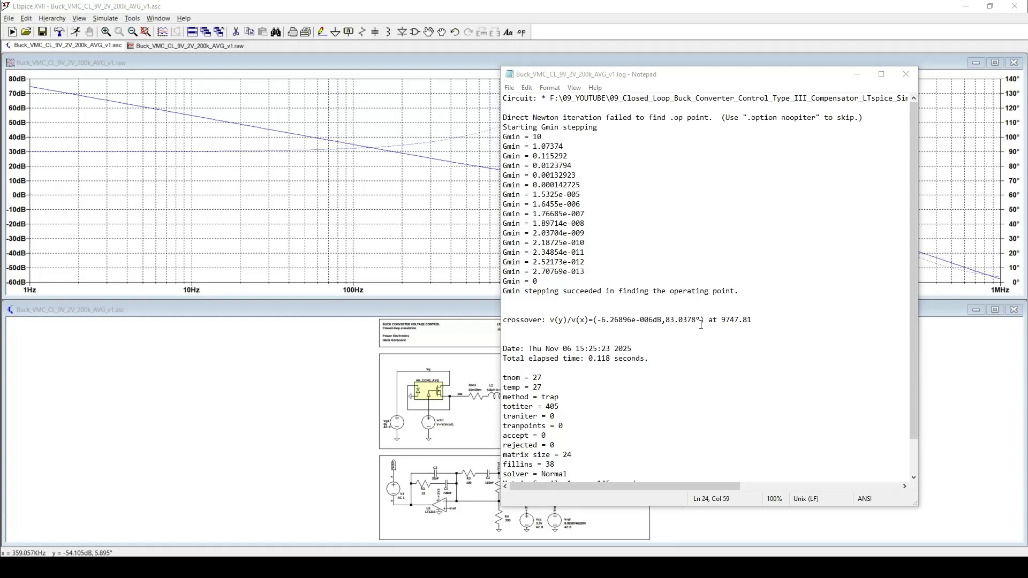
left_click(905, 74)
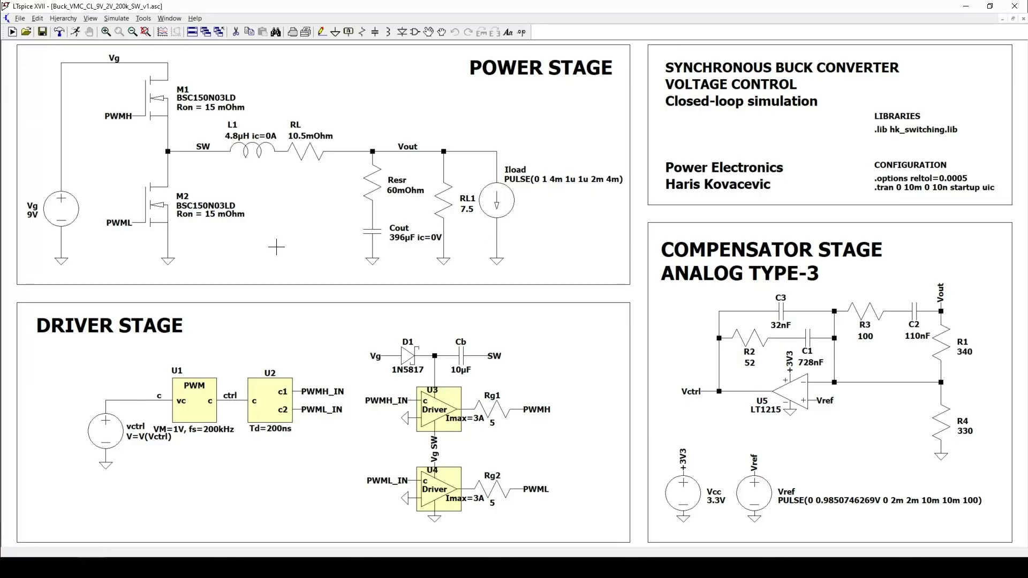
Start the switching converter's transient run and probe the Vout net to plot V(vout).
left_click(75, 33)
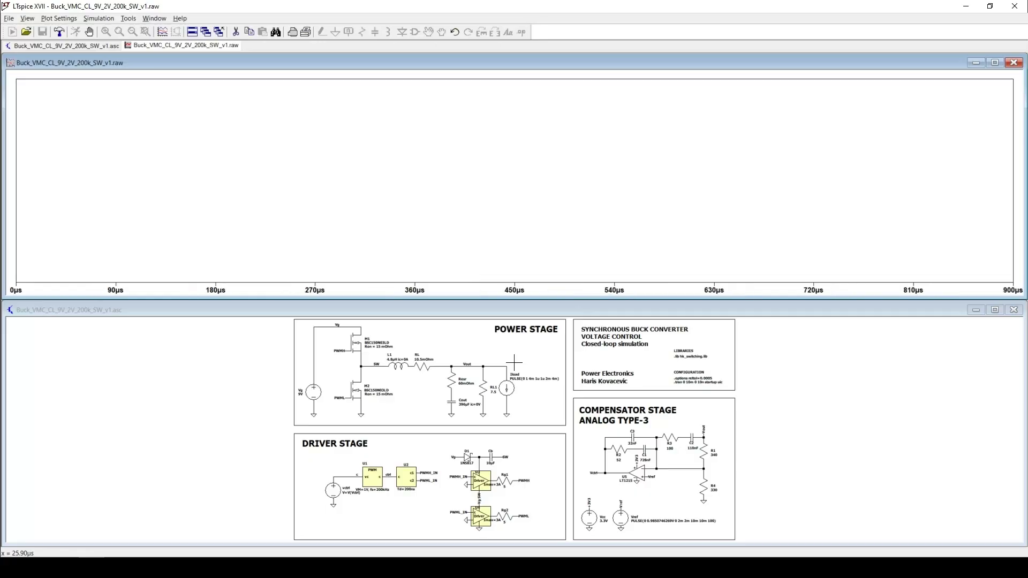
left_click(458, 363)
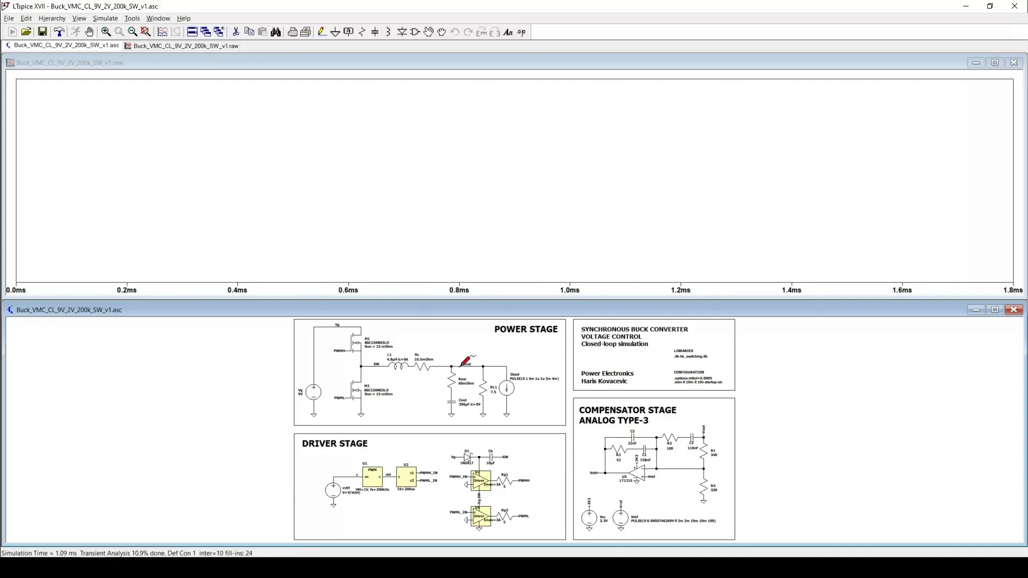
left_click(461, 363)
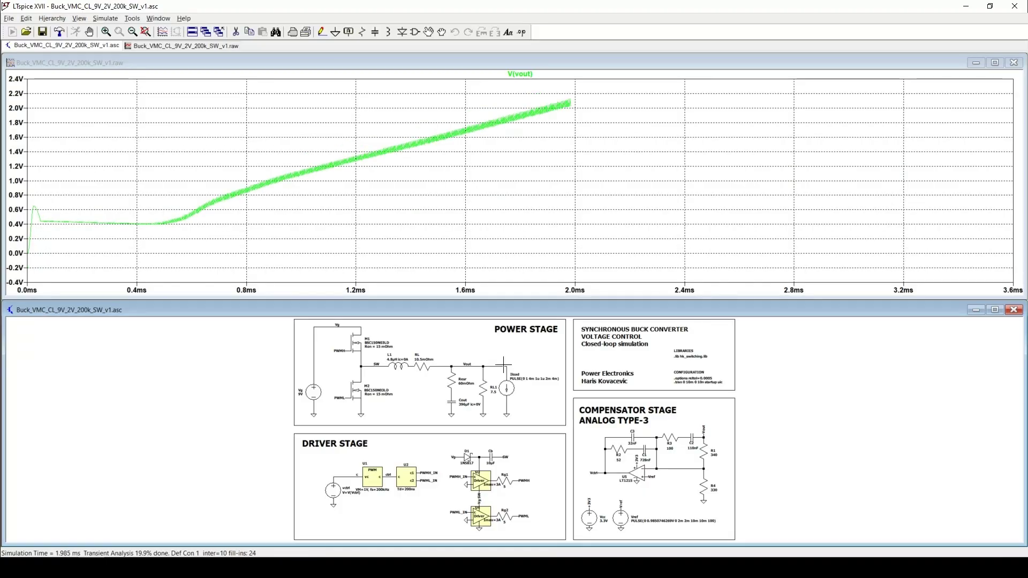
Add I(Iload) to the plot by probing the Iload current source, showing its 1 A step.
left_click(508, 376)
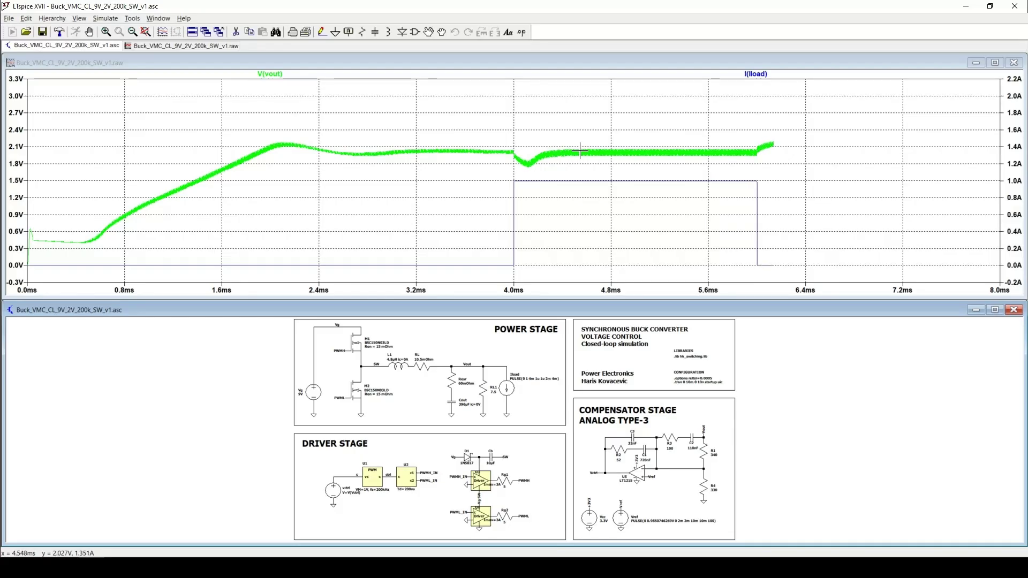
Activate the V(vout) and I(load) waveform pane, dismissing its view options unchanged.
right_click(744, 156)
key("Escape")
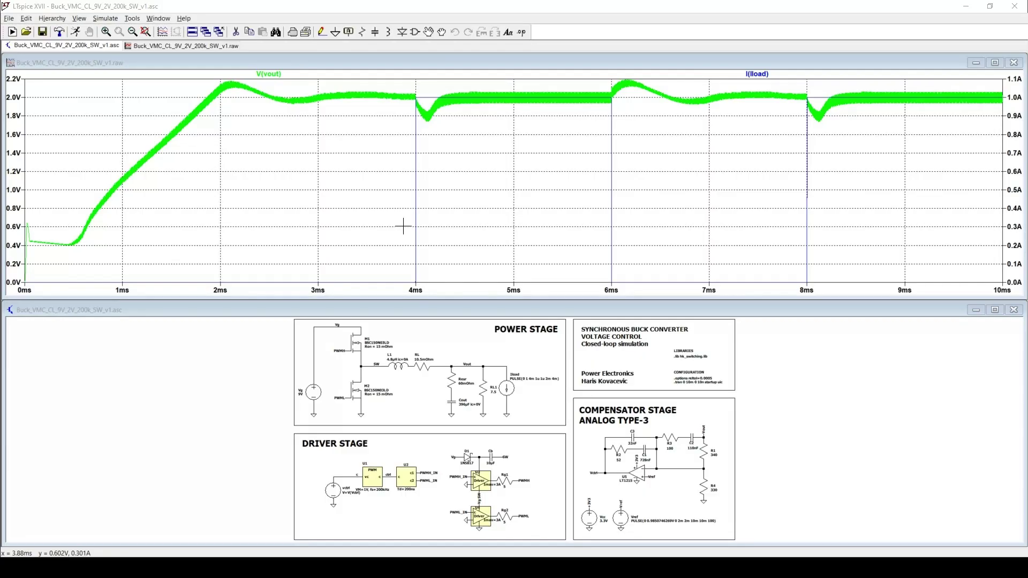
left_click(402, 225)
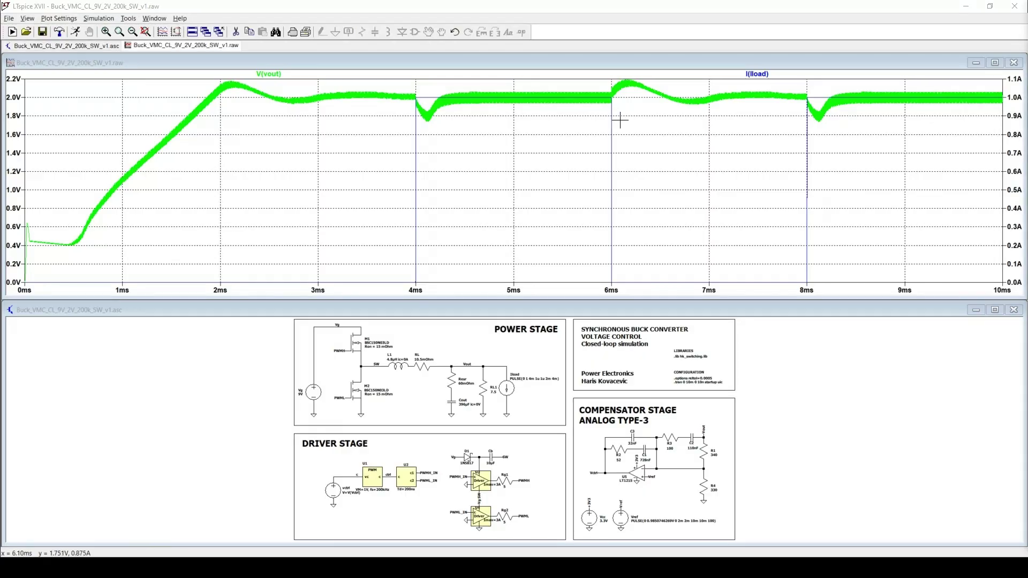